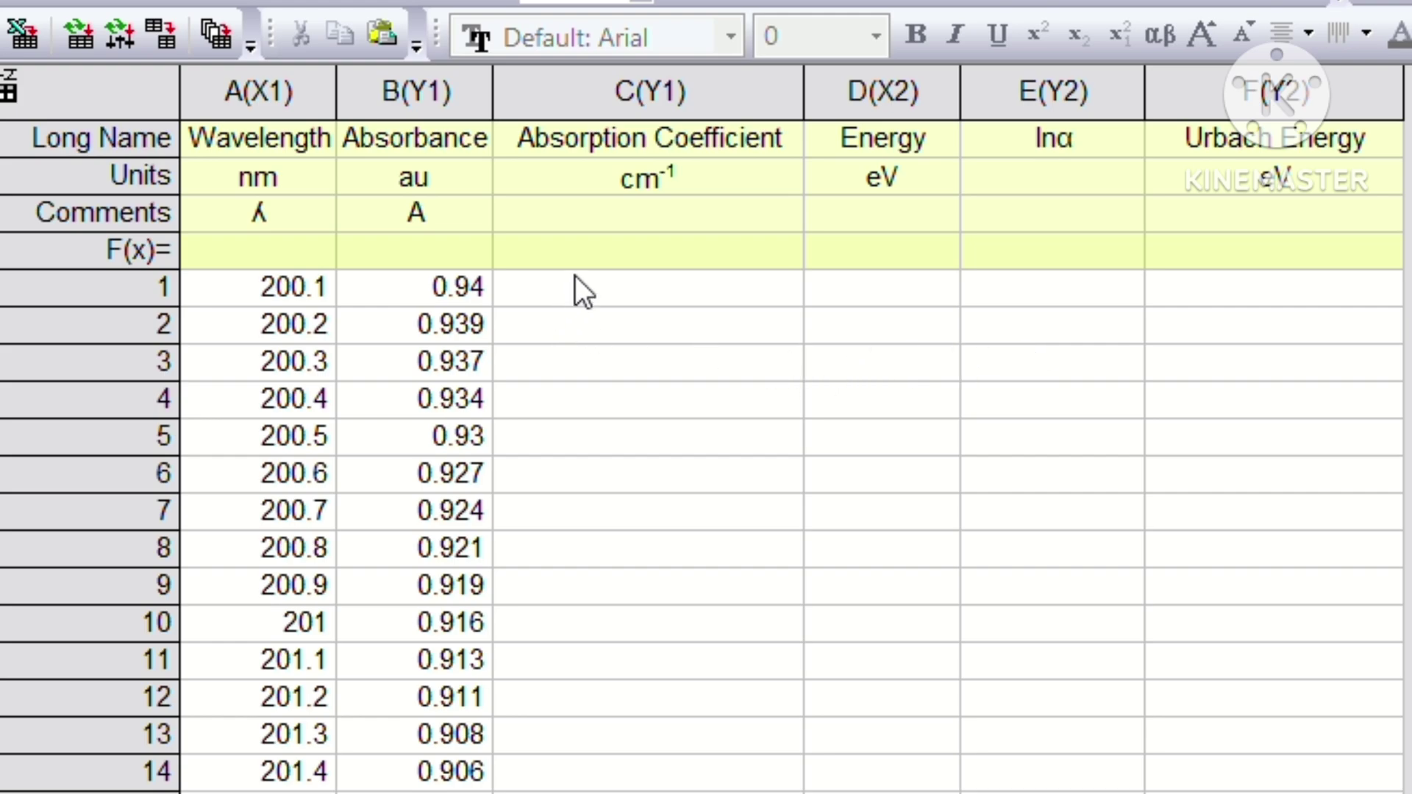
Set the Absorption Coefficient column's formula to 2.302*B
double_click(650, 250)
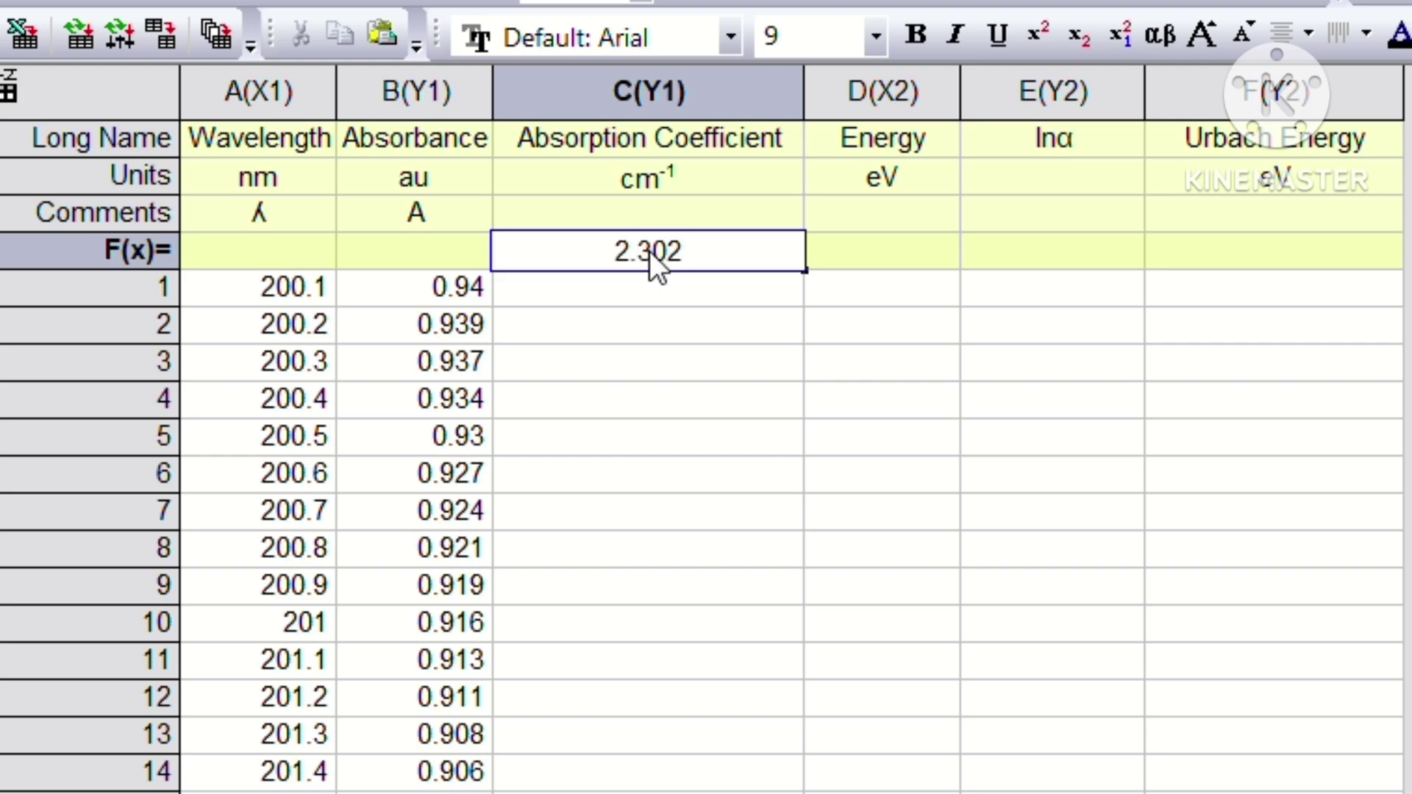
type("2.302*B")
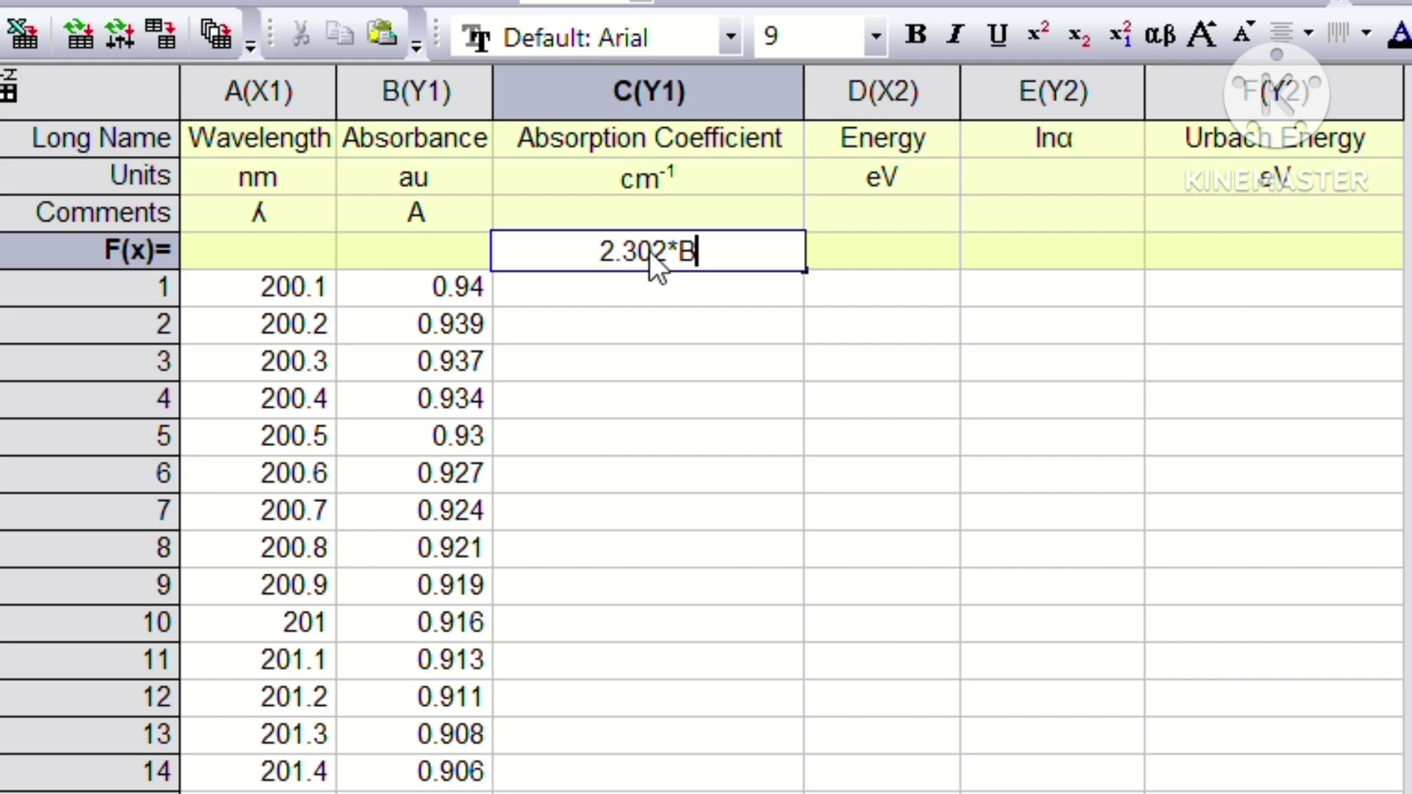
key("Return")
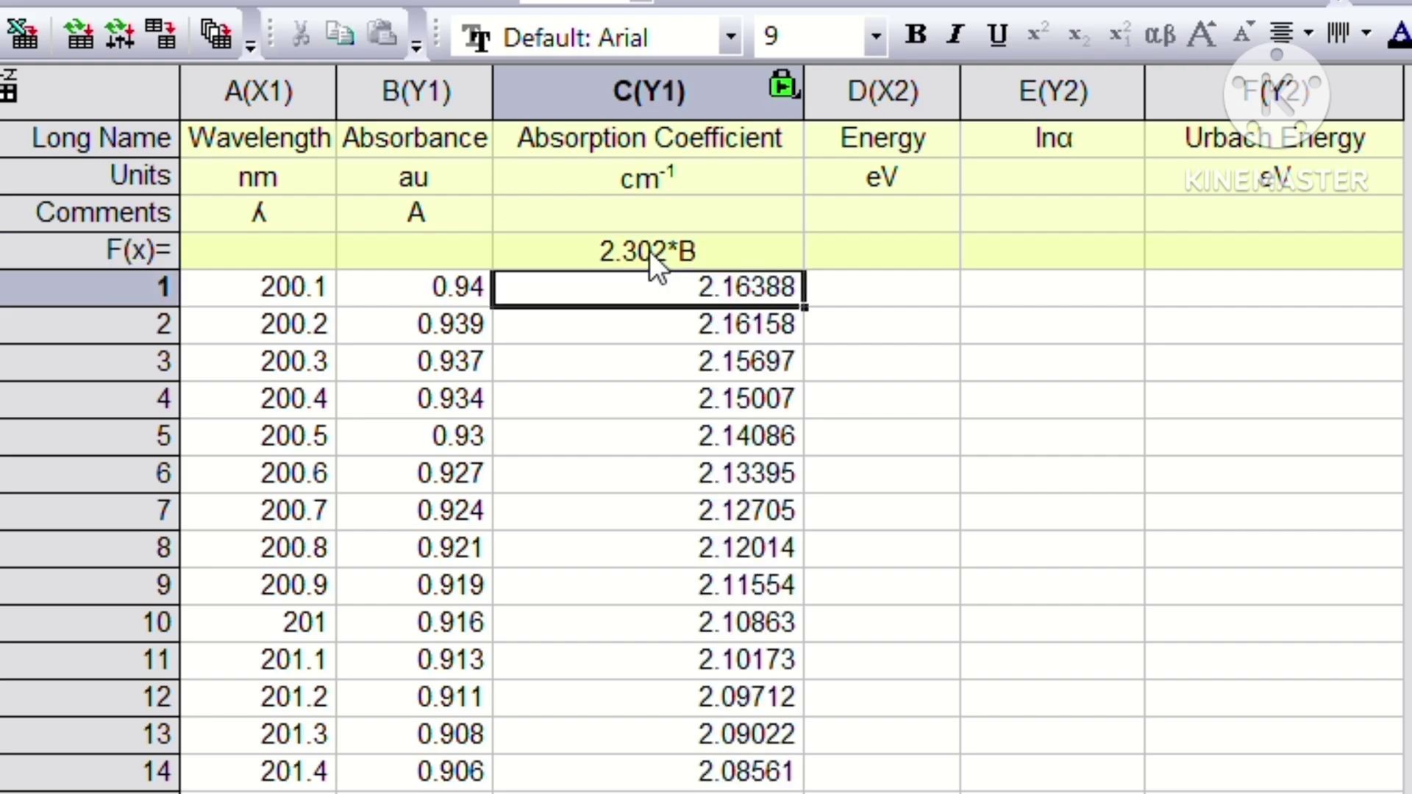
Set the Energy column's formula to 1240/A
left_click(892, 253)
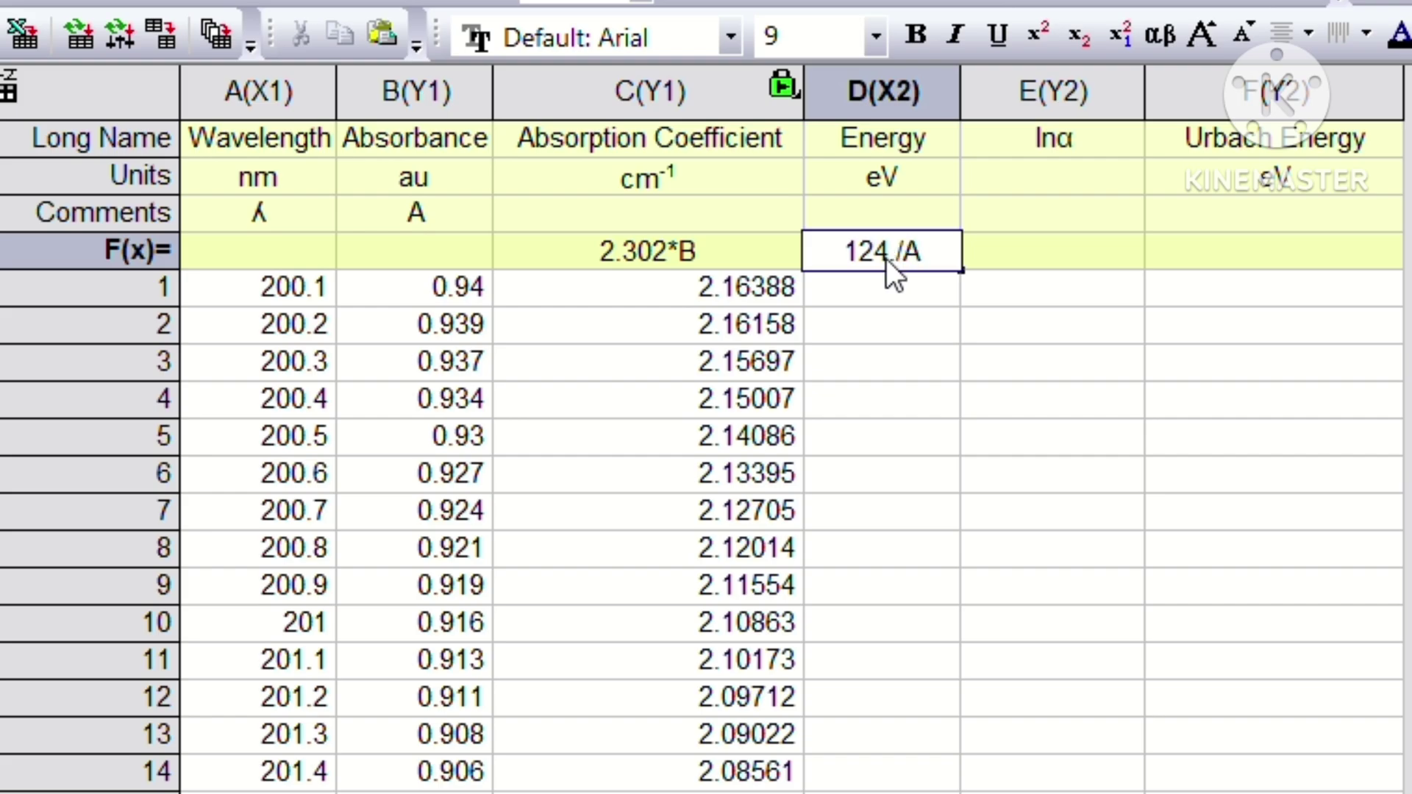
type("0")
key("BackSpace")
type("0")
key("Return")
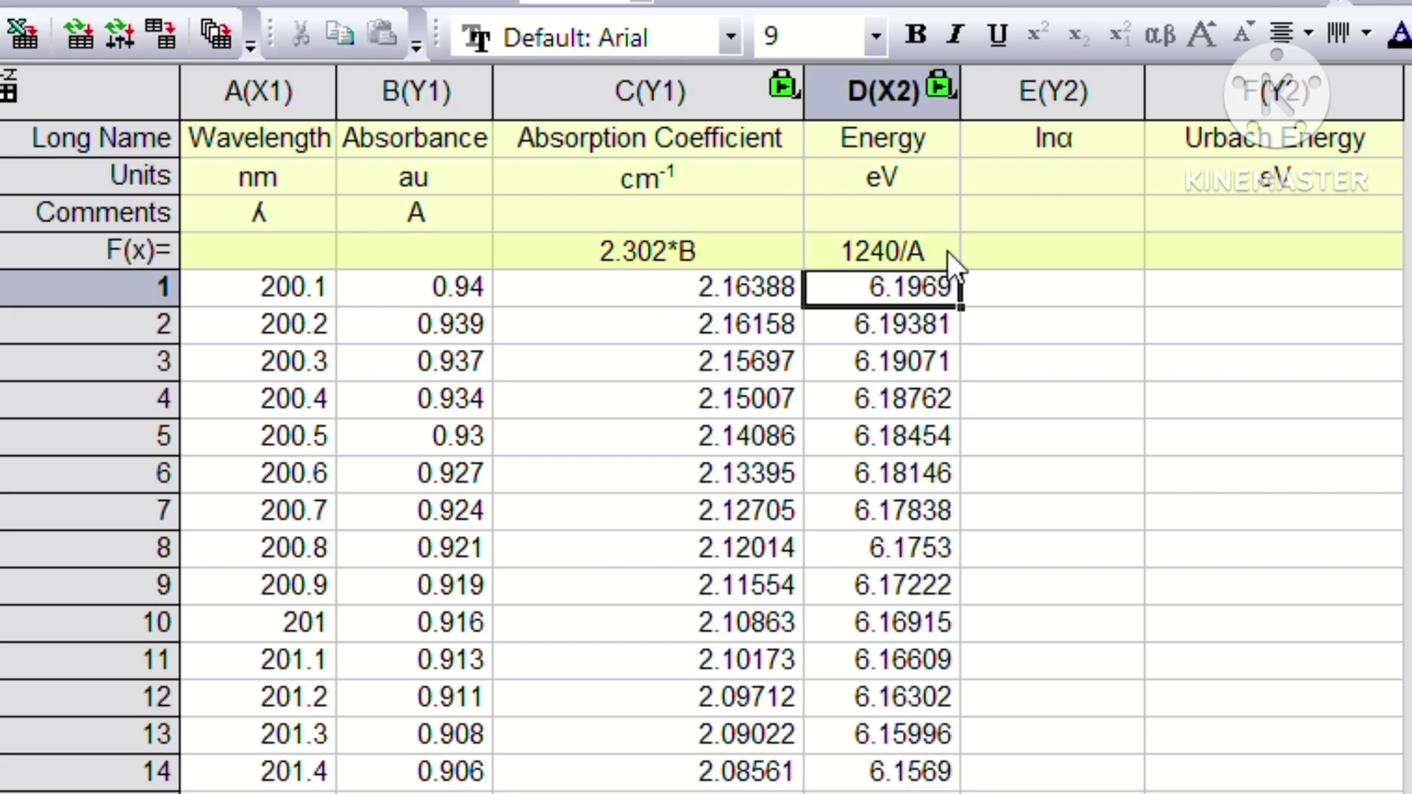
Set the lnα column's formula to ln(C)
left_click(1046, 249)
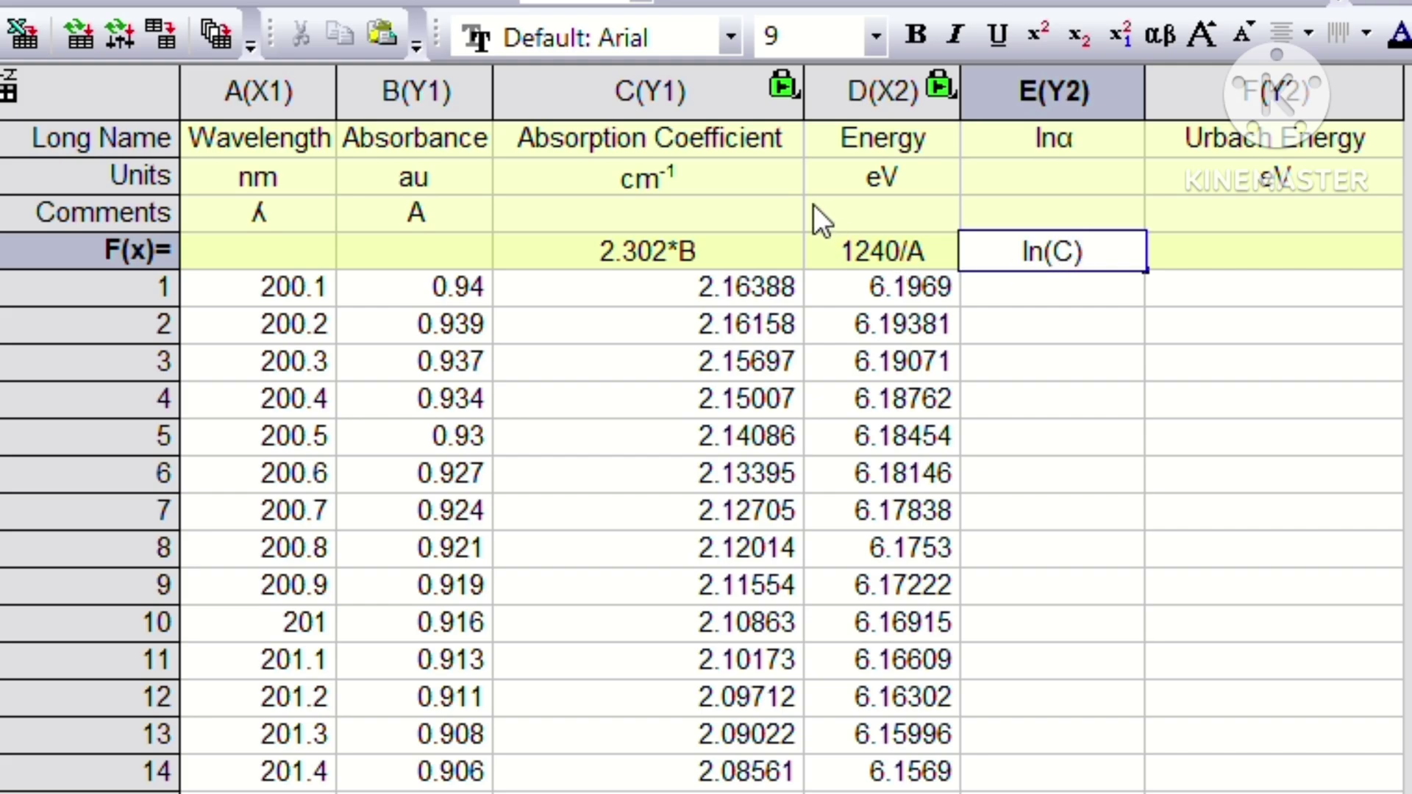
key("Return")
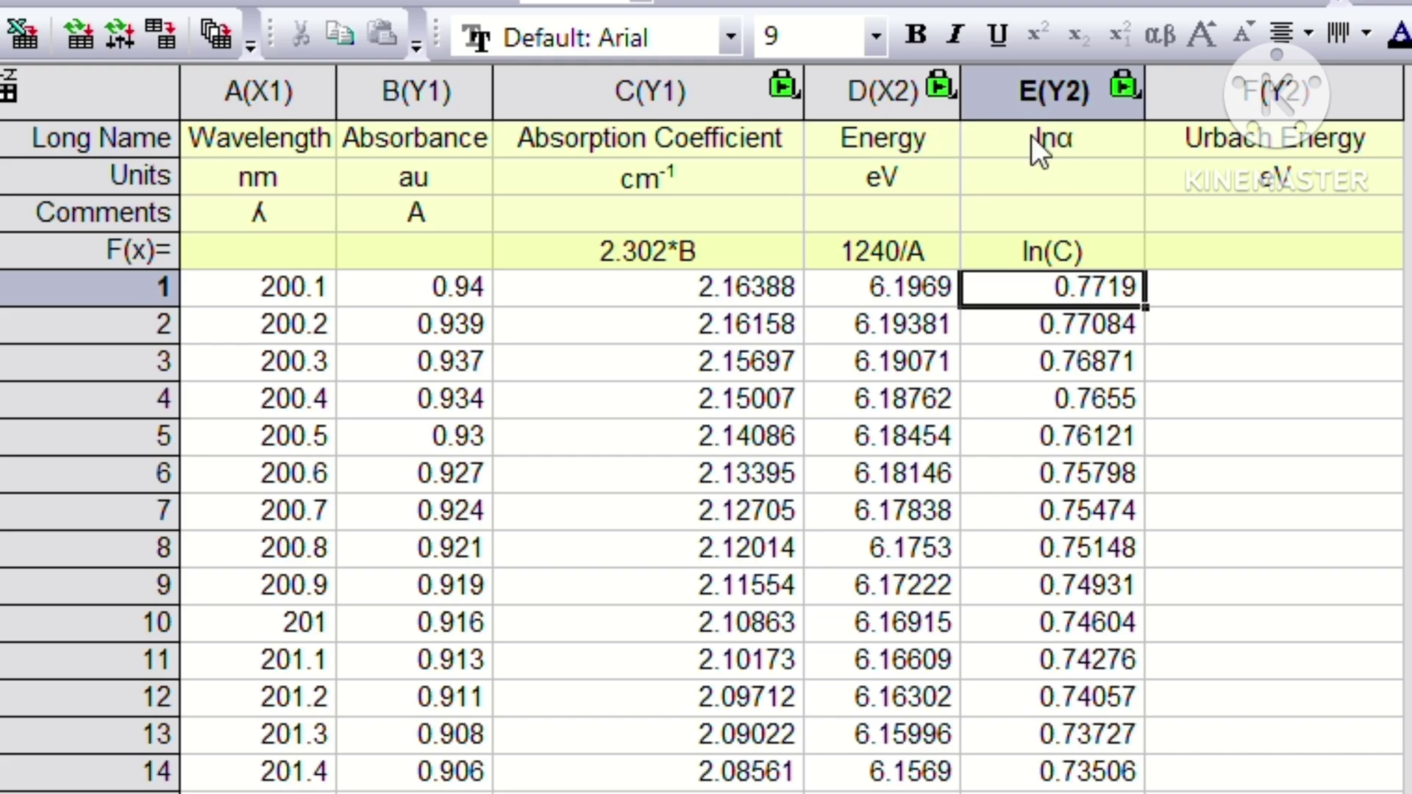
left_click(1213, 317)
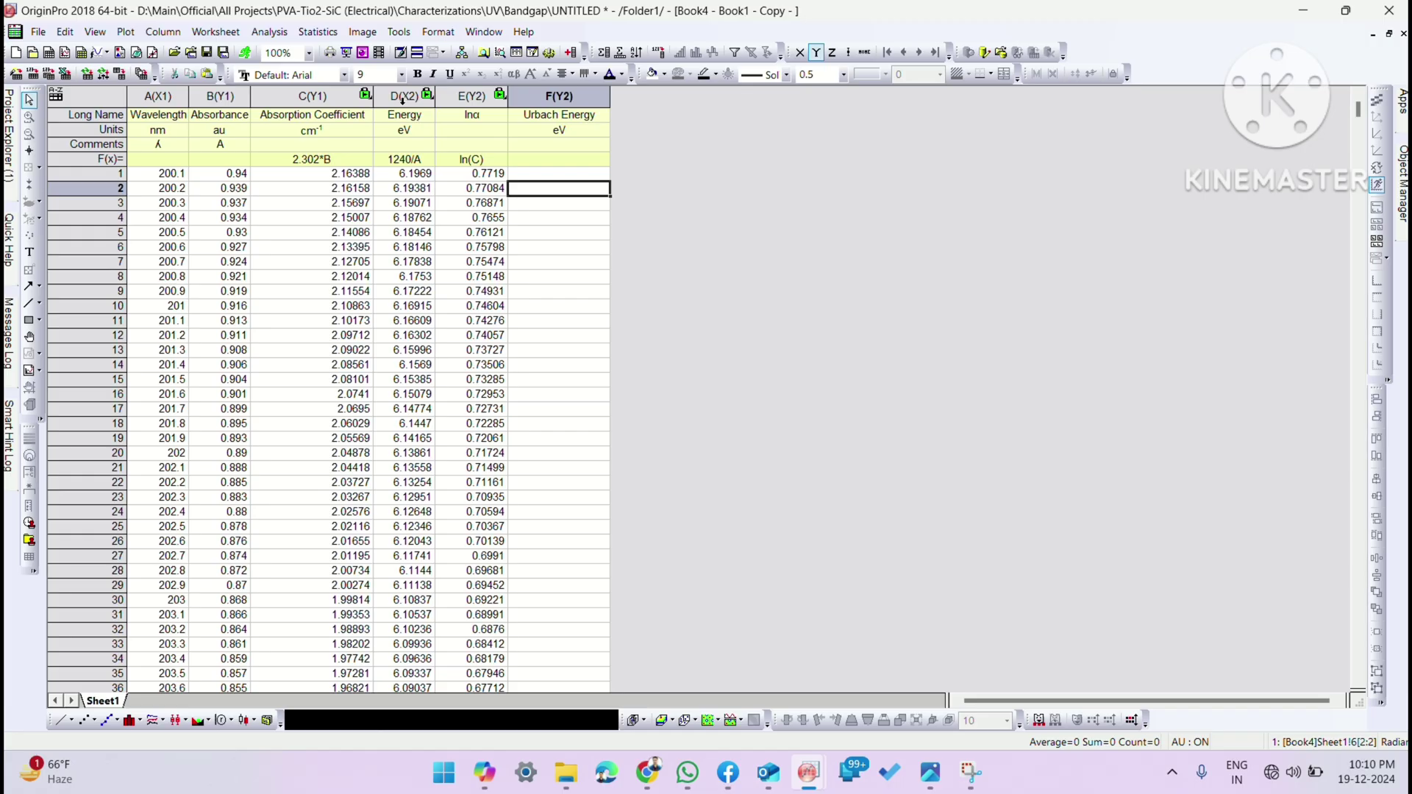
Plot lnα against Energy as a line graph from columns D and E
left_click_drag(401, 98, 470, 97)
left_click(125, 32)
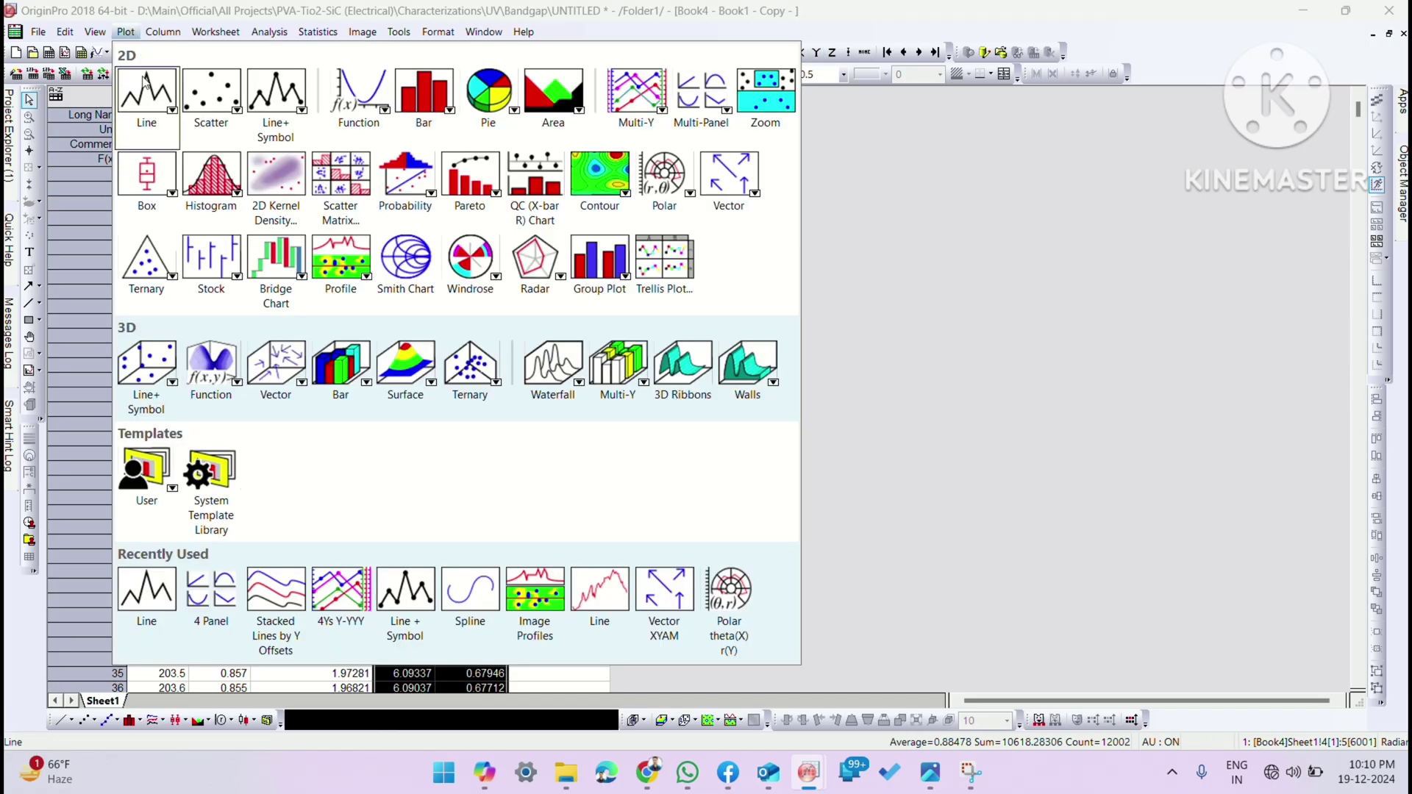
mouse_move(145, 82)
left_click(180, 191)
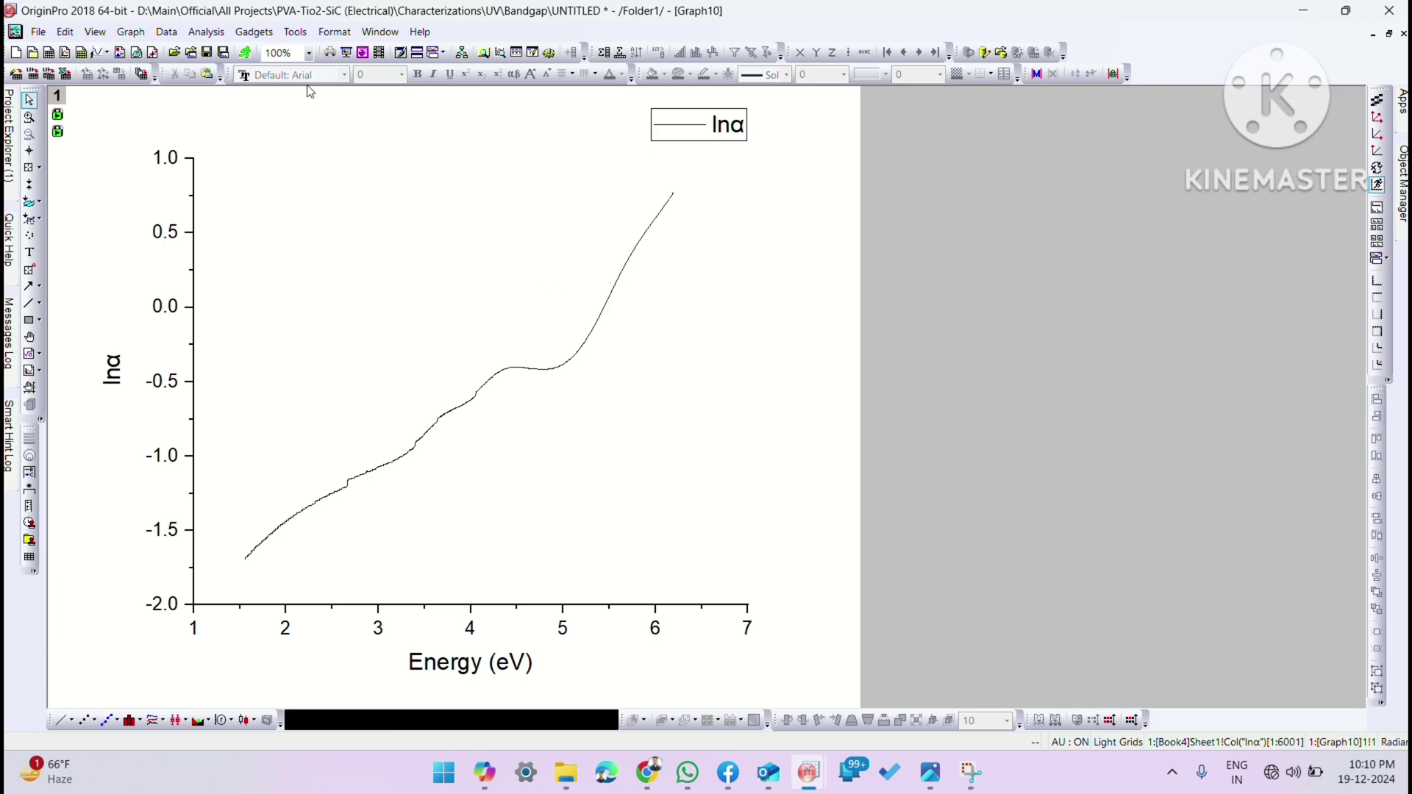
Apply the Quick Fit gadget with the Linear (System) model to the lnα curve
left_click(251, 34)
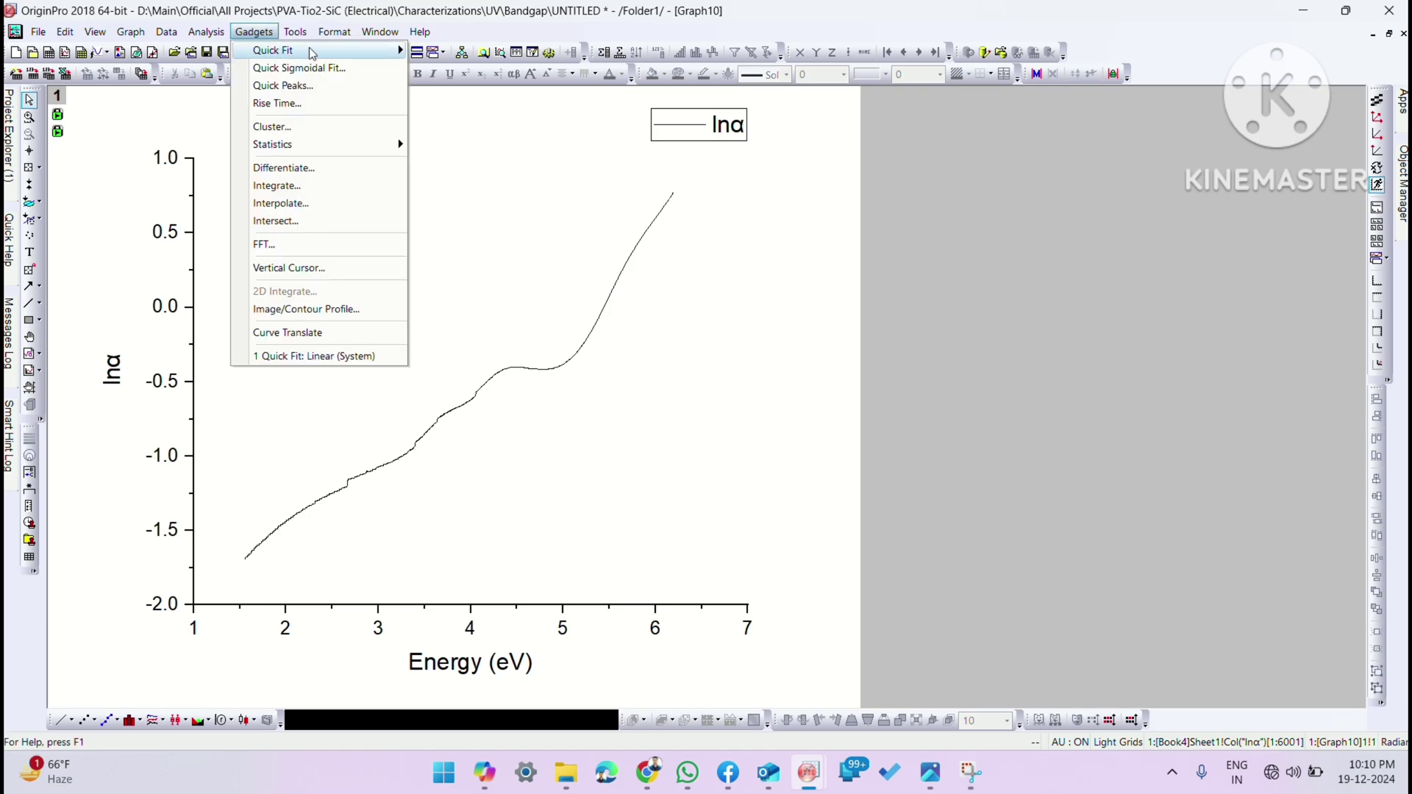
mouse_move(346, 55)
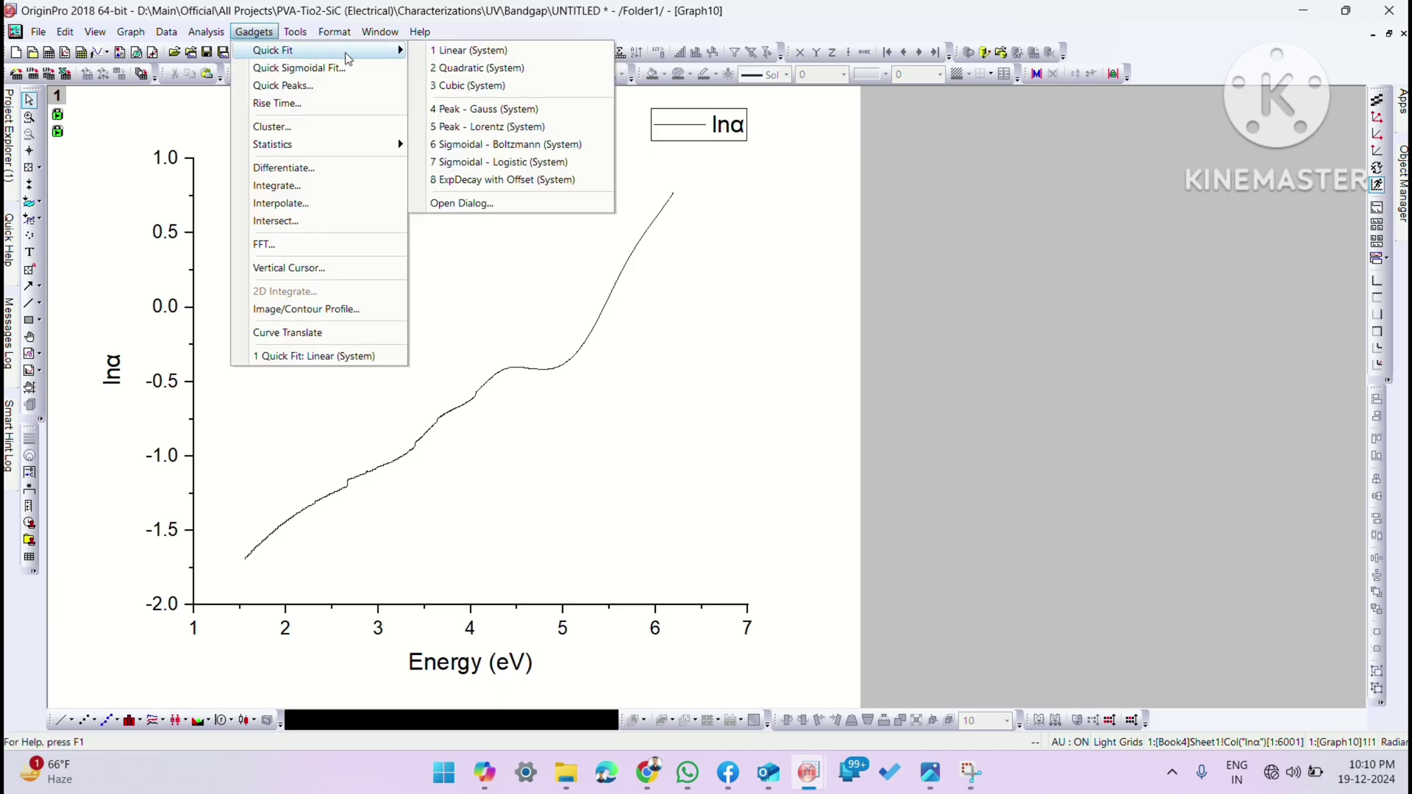
left_click(445, 51)
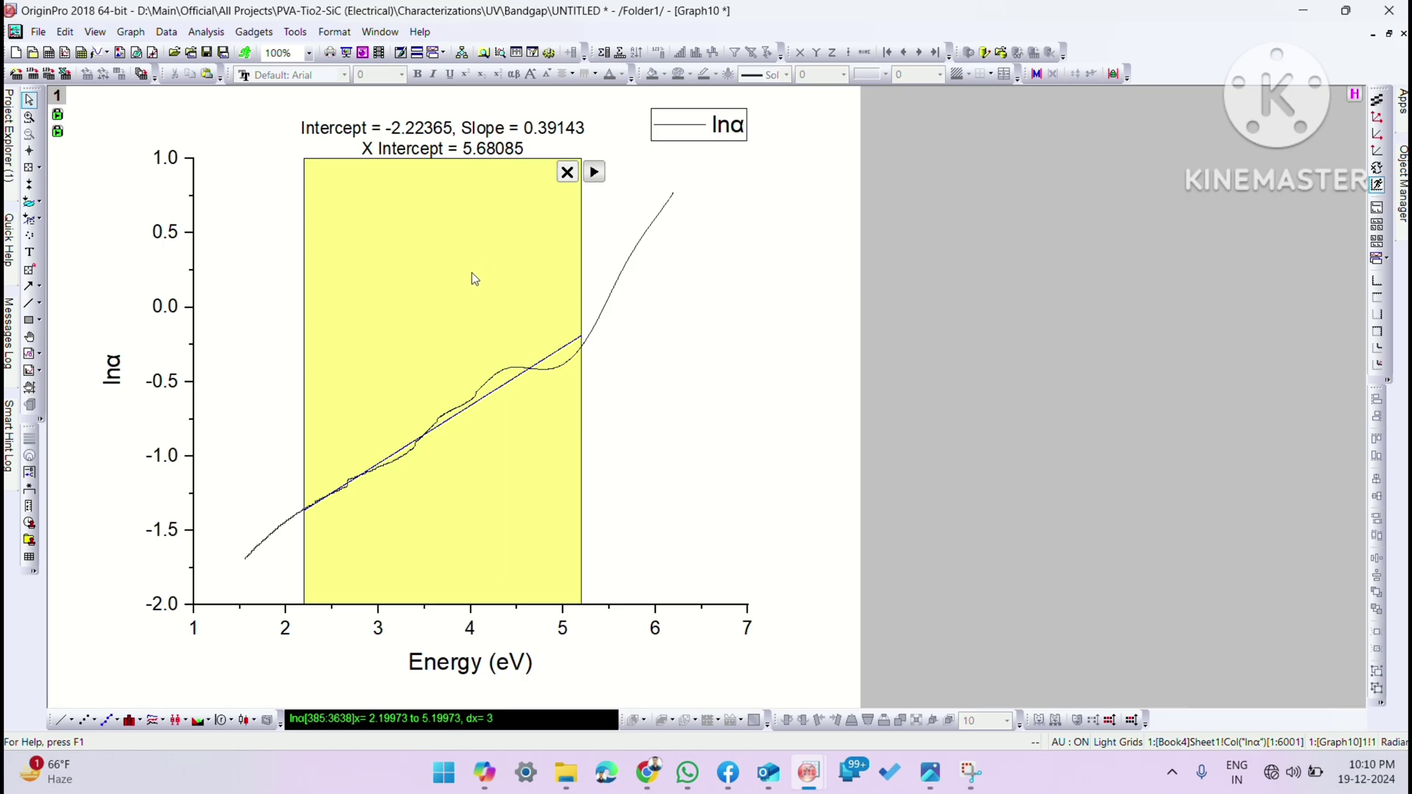
Move and narrow the linear fit region to the curve's steep straight section, from about 5.24 to 5.99 eV
left_click(434, 273)
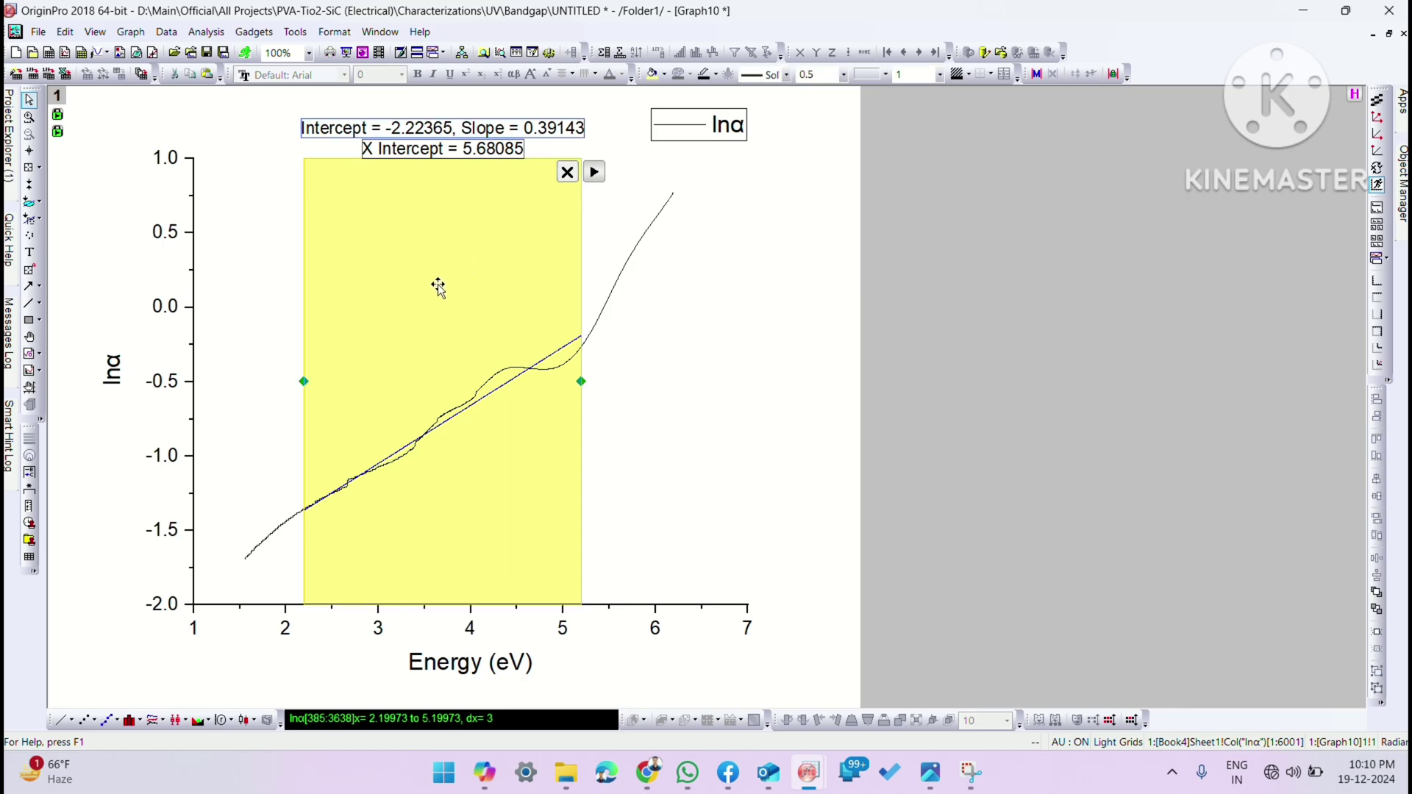
left_click_drag(424, 285, 548, 273)
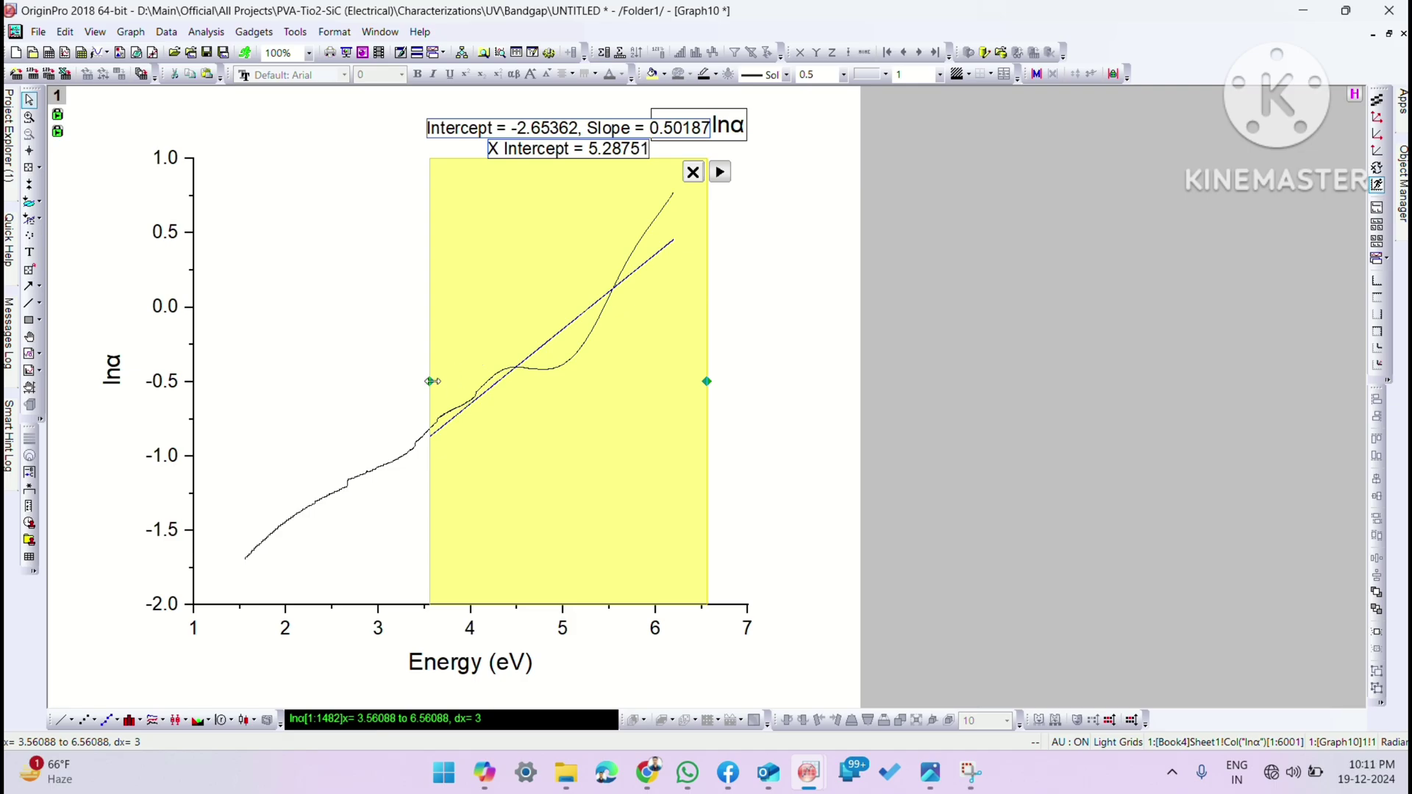
left_click_drag(430, 378, 562, 381)
left_click_drag(707, 382, 678, 380)
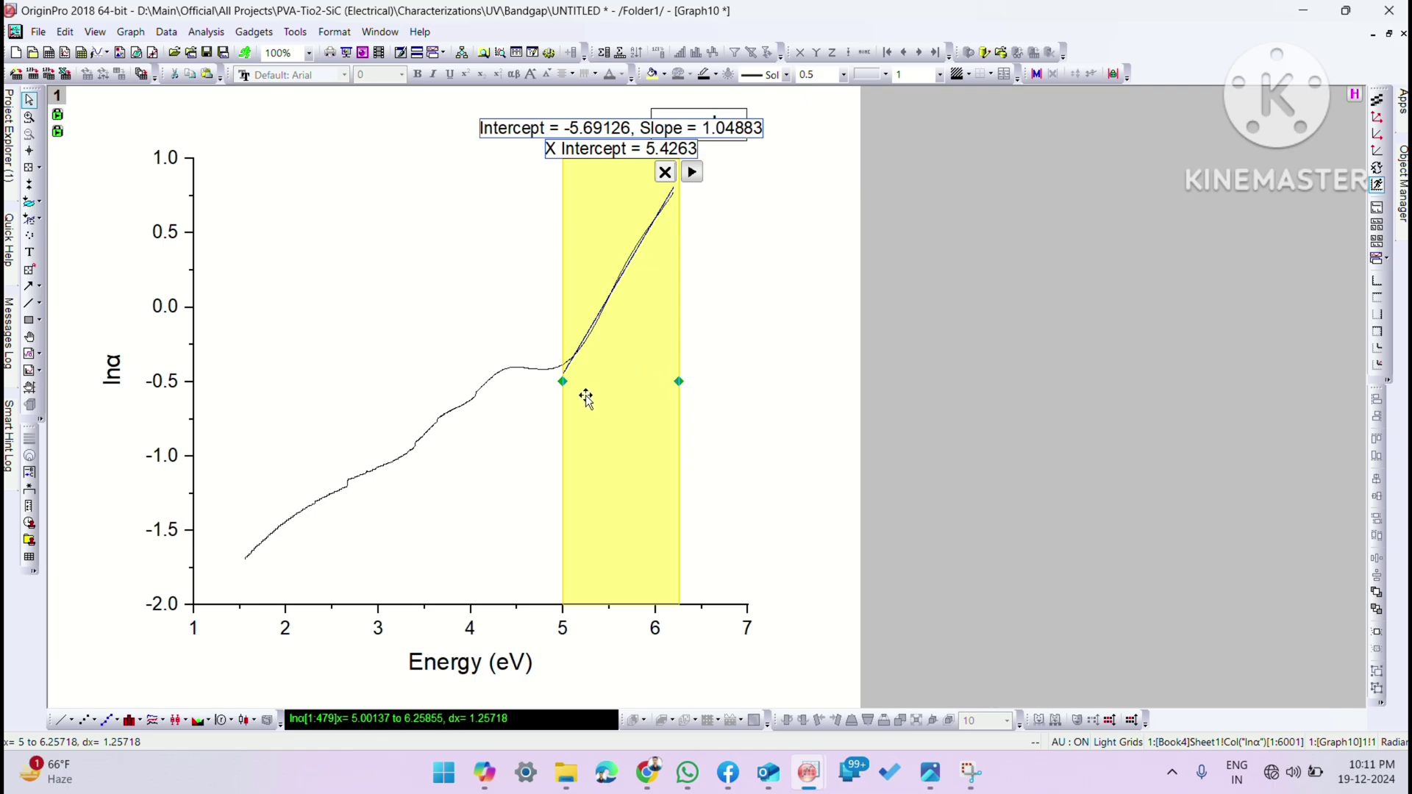
left_click_drag(562, 381, 579, 380)
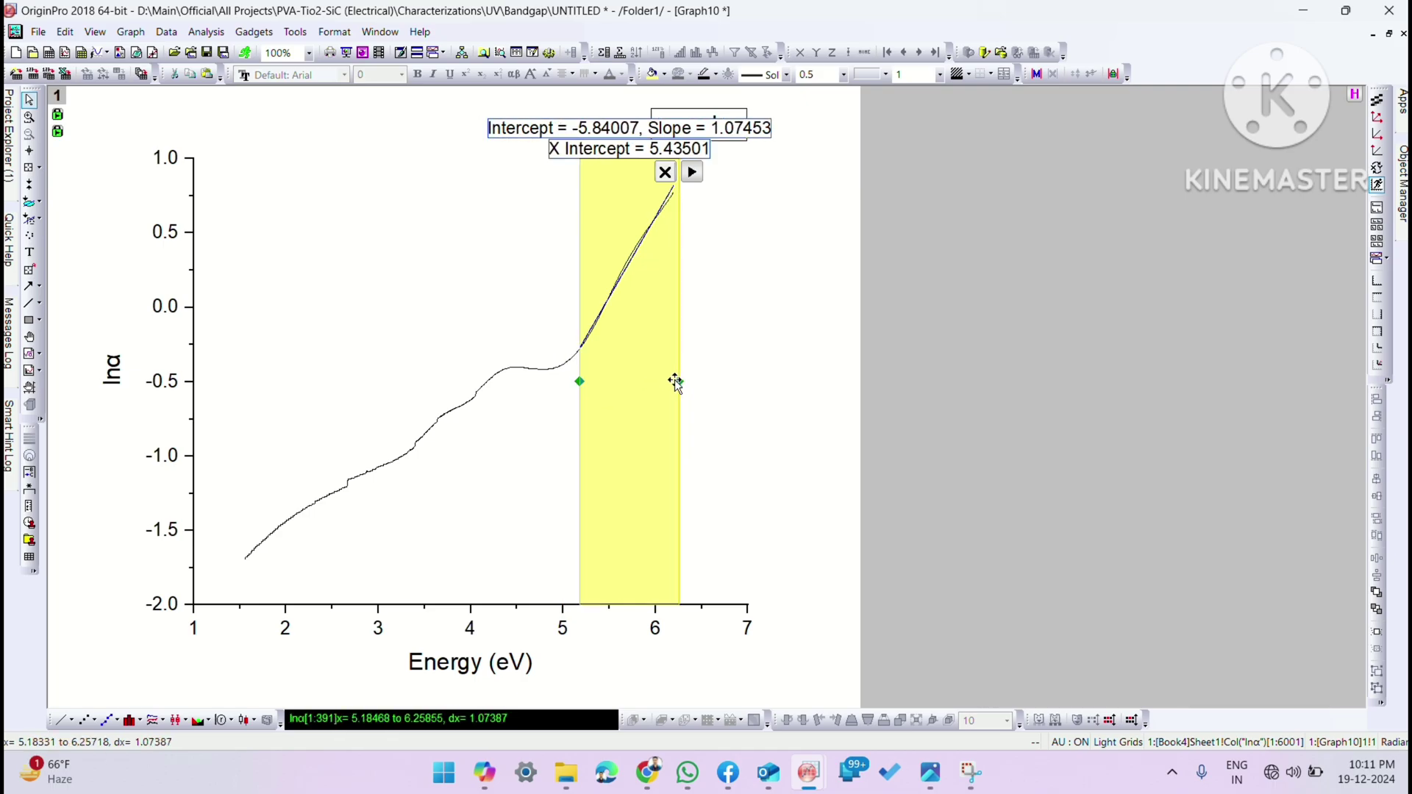
mouse_move(678, 380)
left_mouse_down()
mouse_move(585, 380)
mouse_move(656, 379)
left_mouse_up()
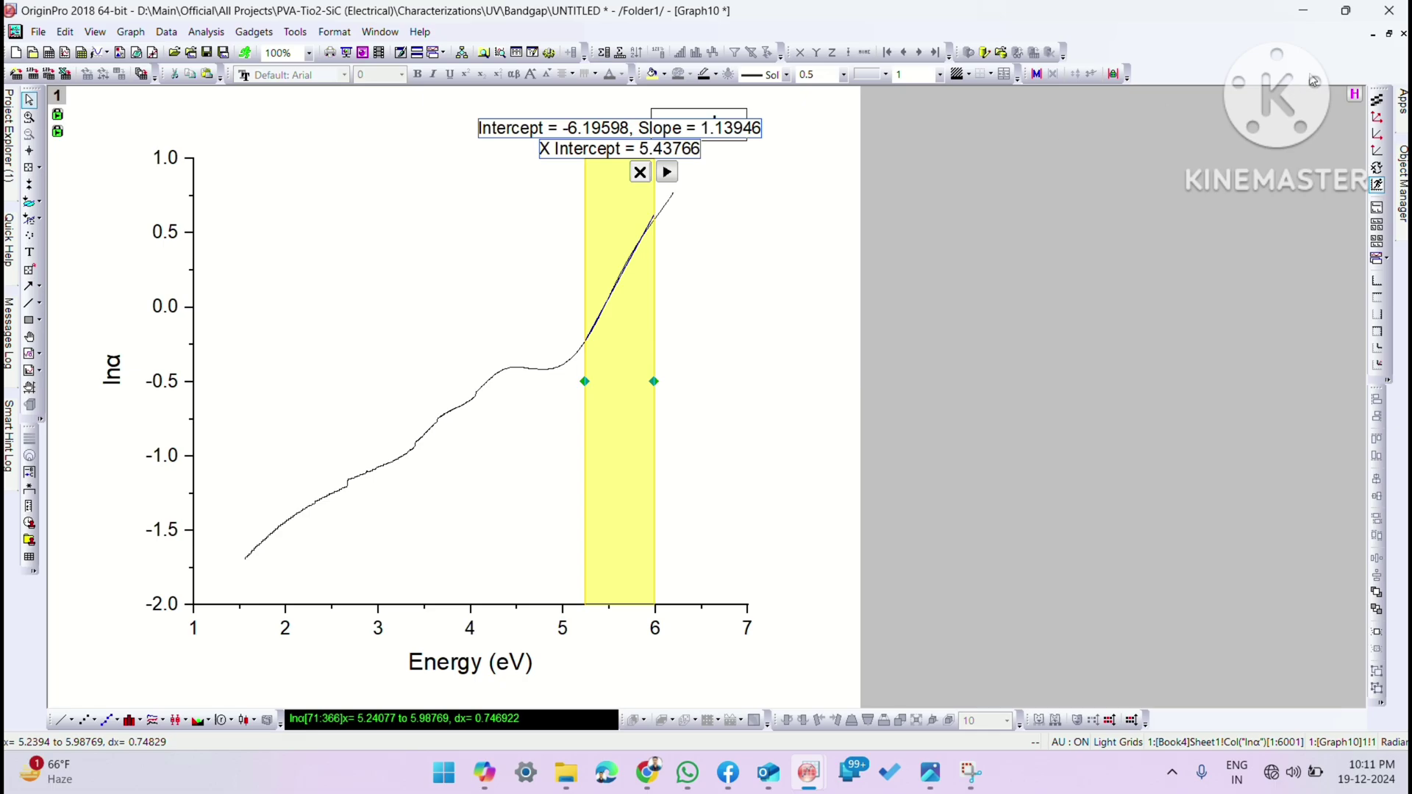
Return to the Book4 worksheet and enter 1/1.13946 in the first row of the Urbach Energy column
left_click(1389, 34)
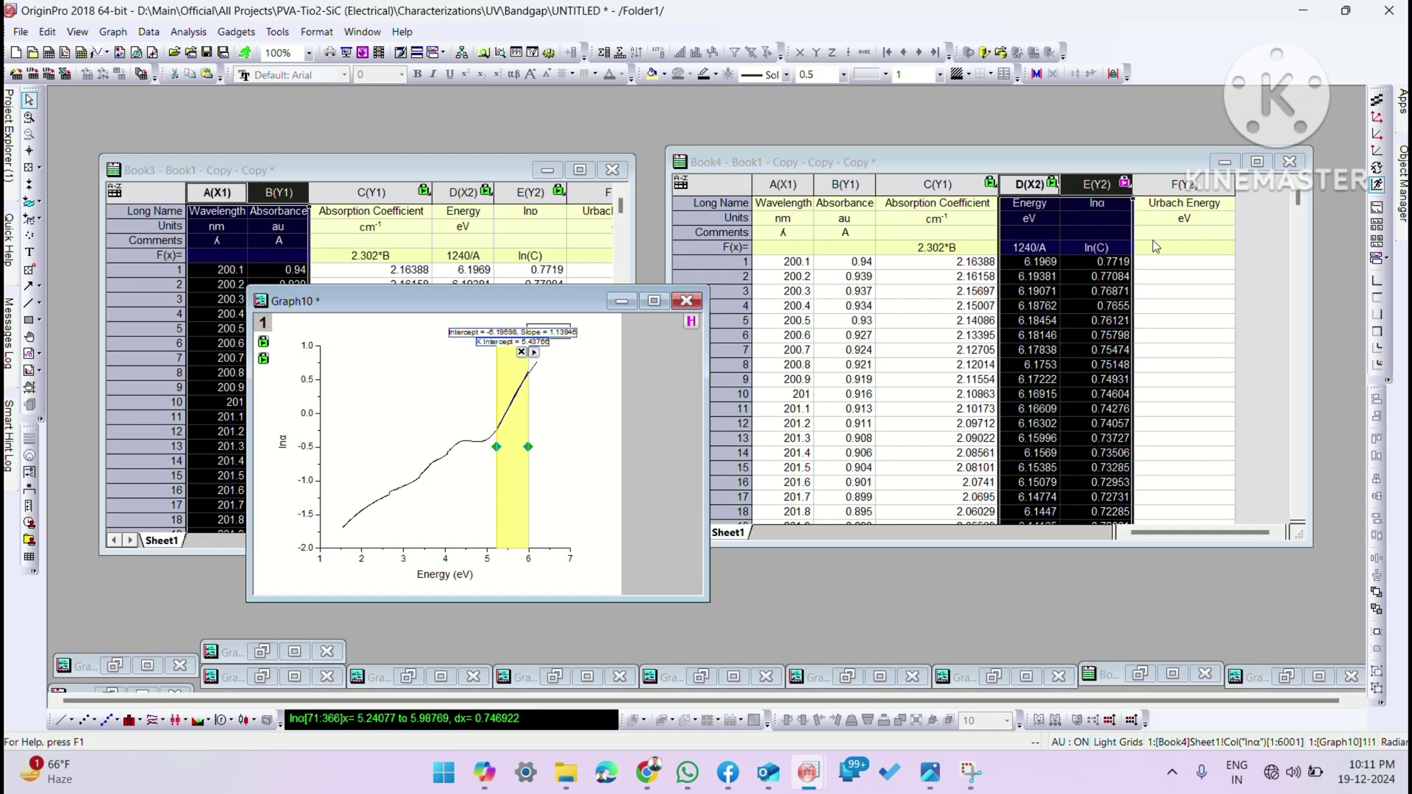
left_click(1256, 162)
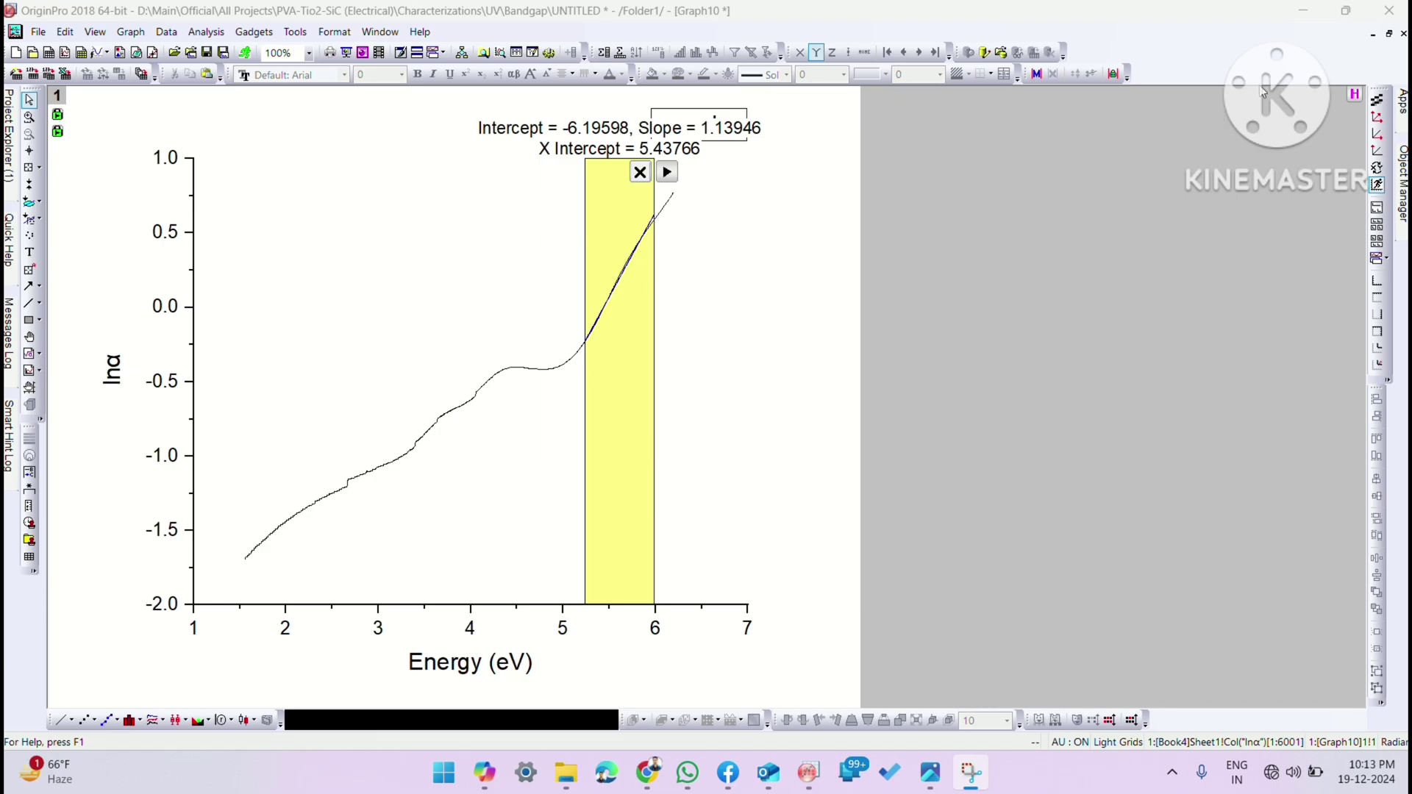
left_click(1388, 34)
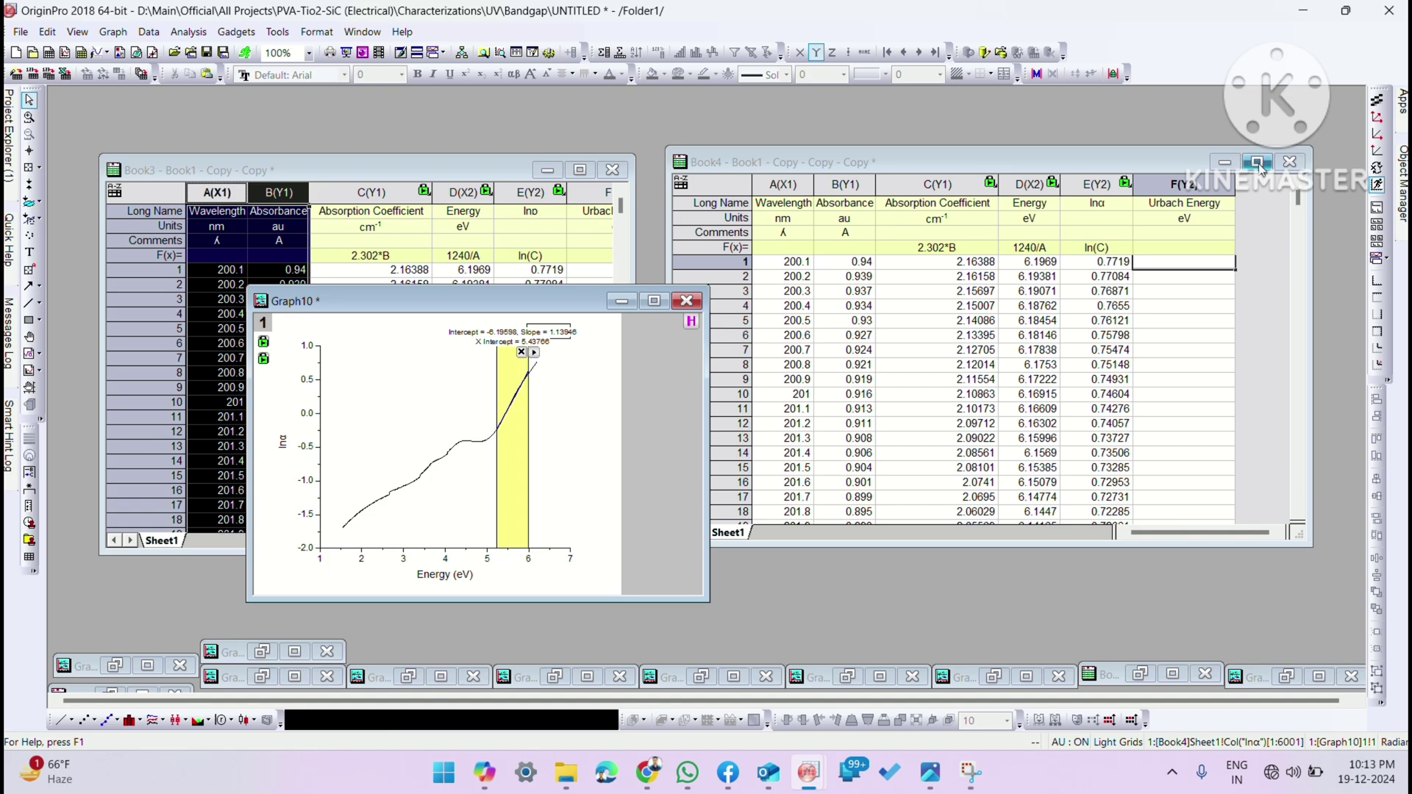
double_click(1170, 188)
double_click(551, 175)
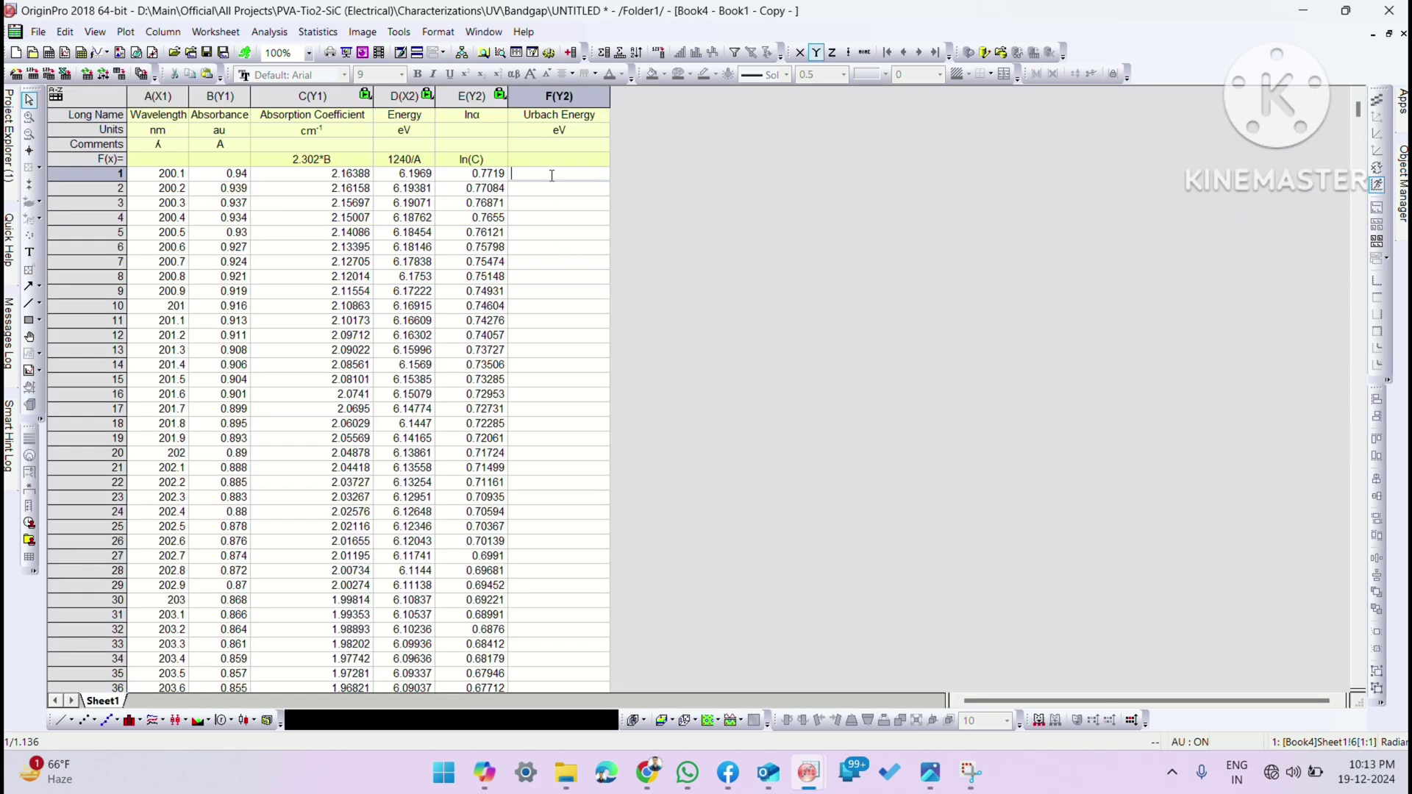
type("1/1.13946")
Add a new column after Urbach Energy and enter 0.8776 in its first row
left_click(569, 53)
left_click(641, 175)
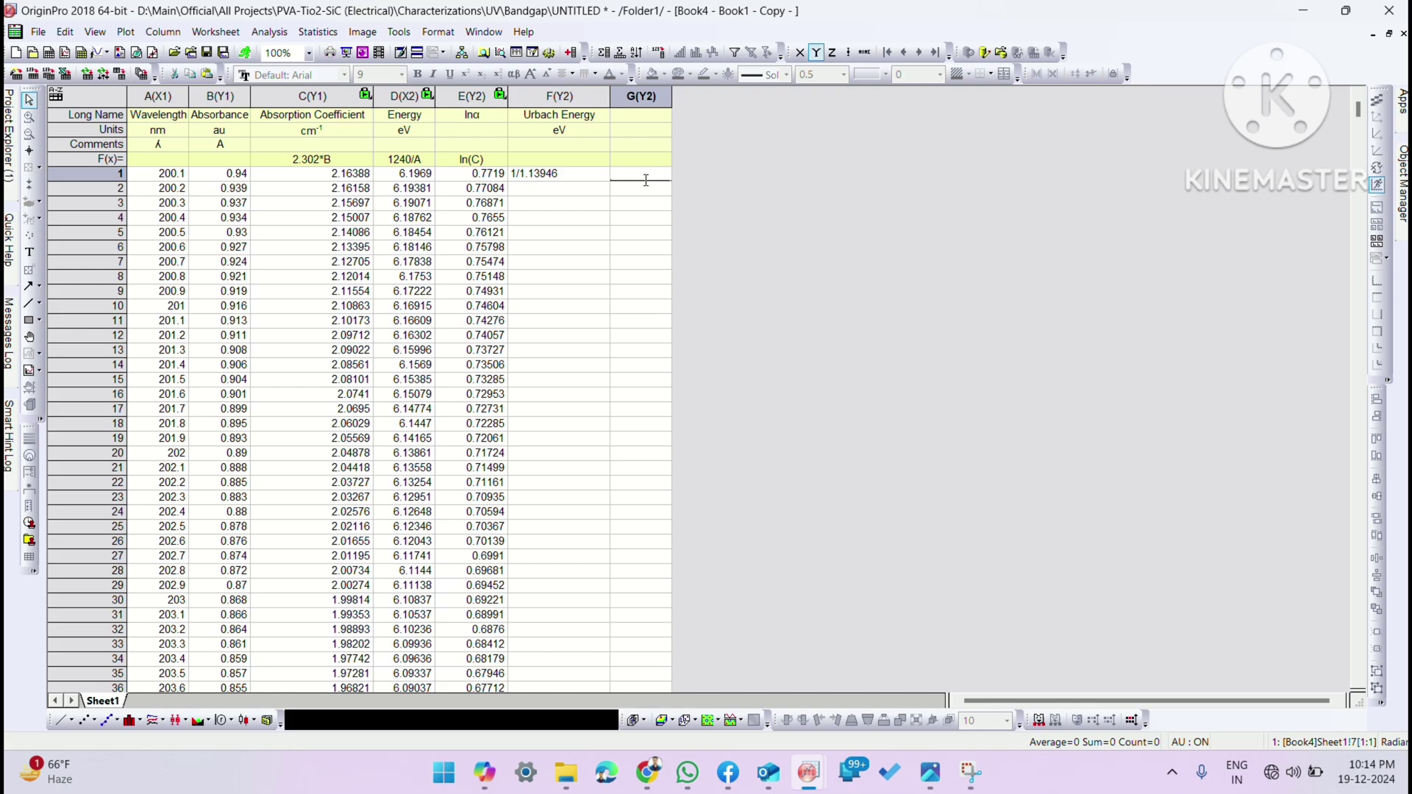
type("0.87760")
left_click(787, 237)
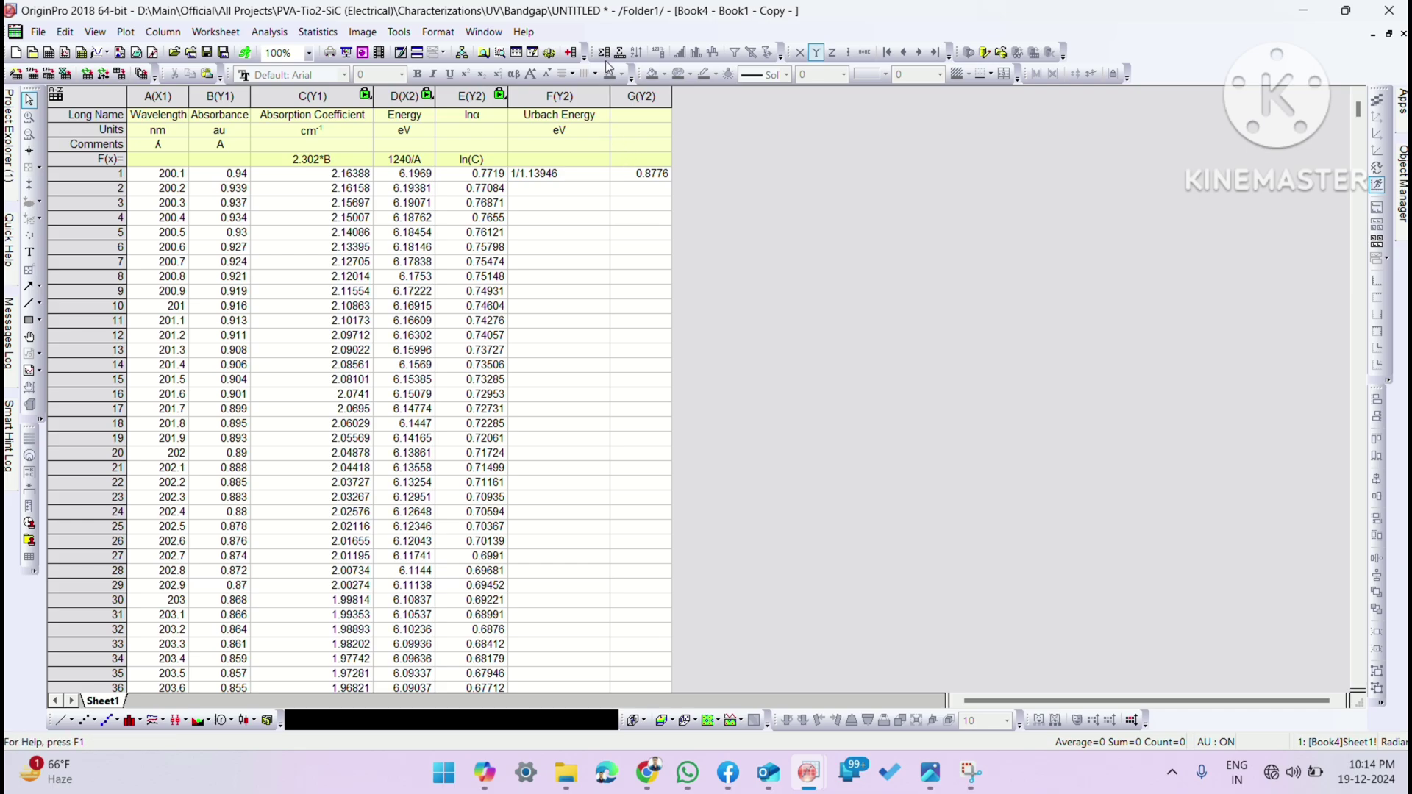
key("super+shift+s")
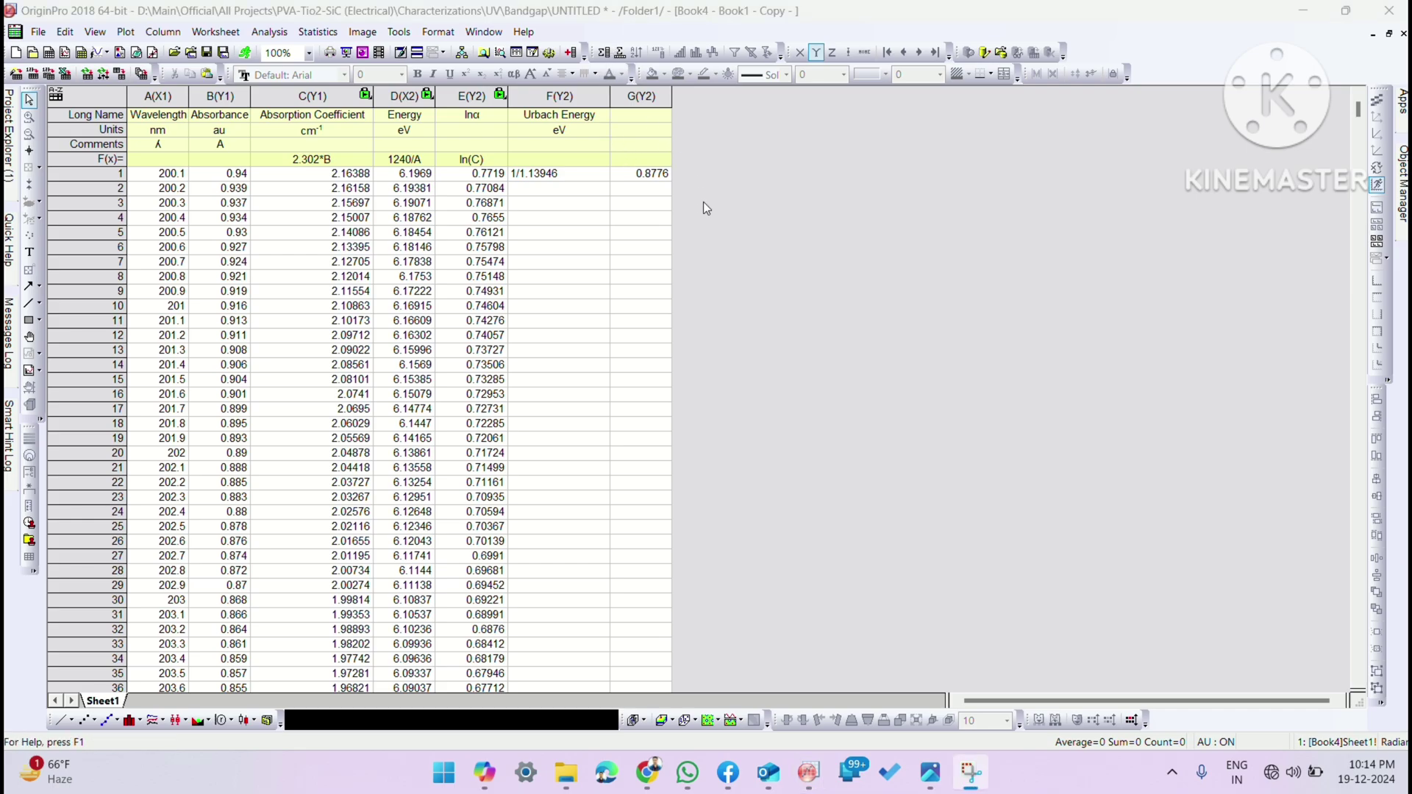